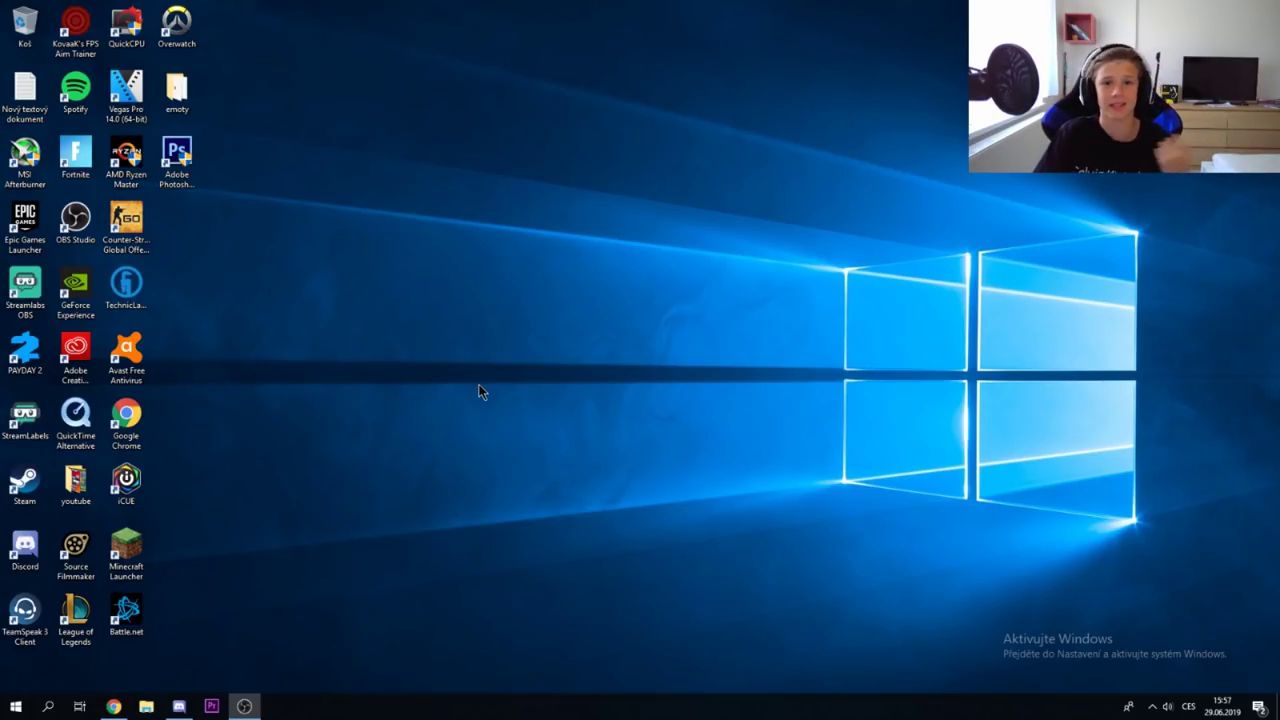
- Open the NVIDIA Control Panel from the desktop and show the resolution change page (Změna rozlišení)
{"action": "right_click", "coordinate": [443, 312]}
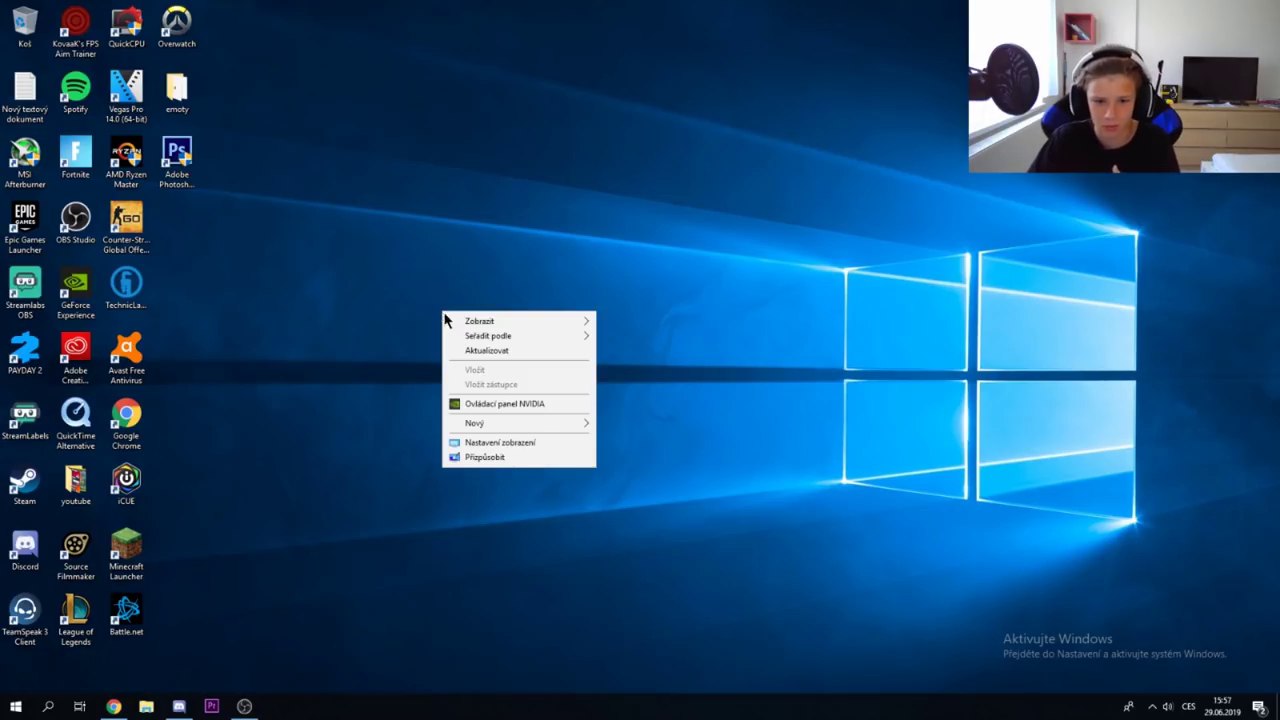
{"action": "left_click", "coordinate": [515, 405]}
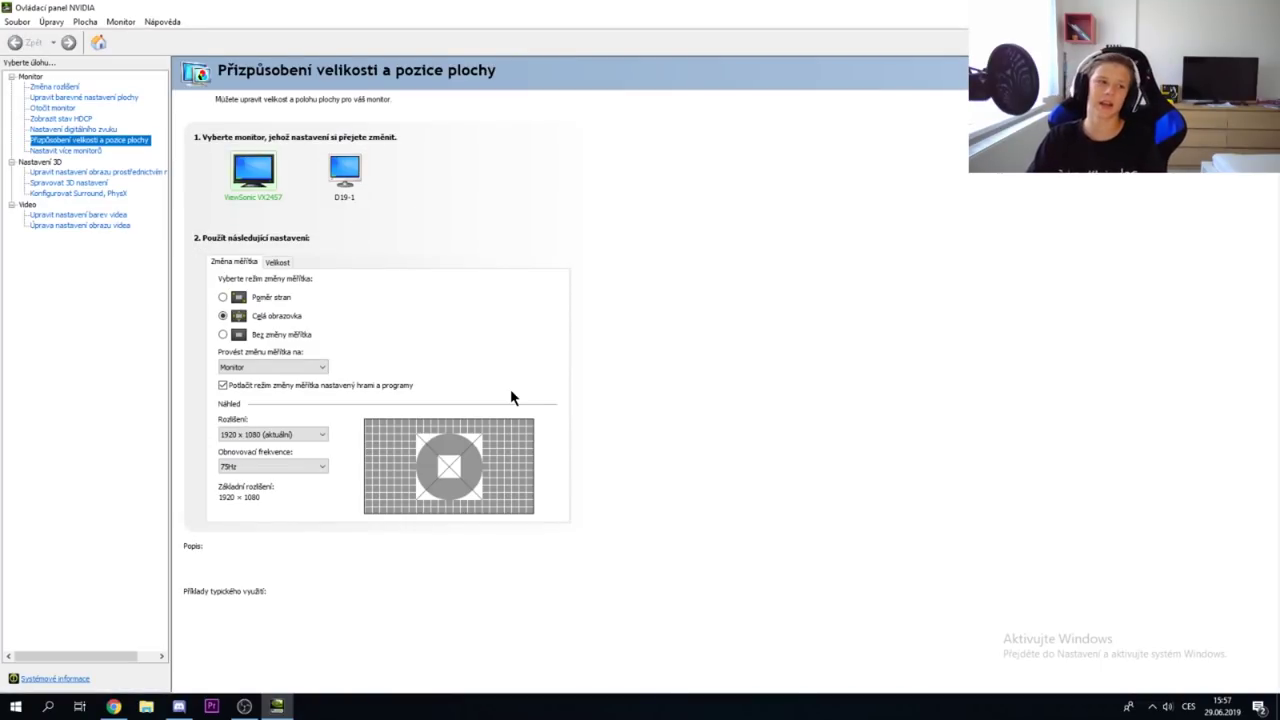
{"action": "left_click", "coordinate": [66, 89]}
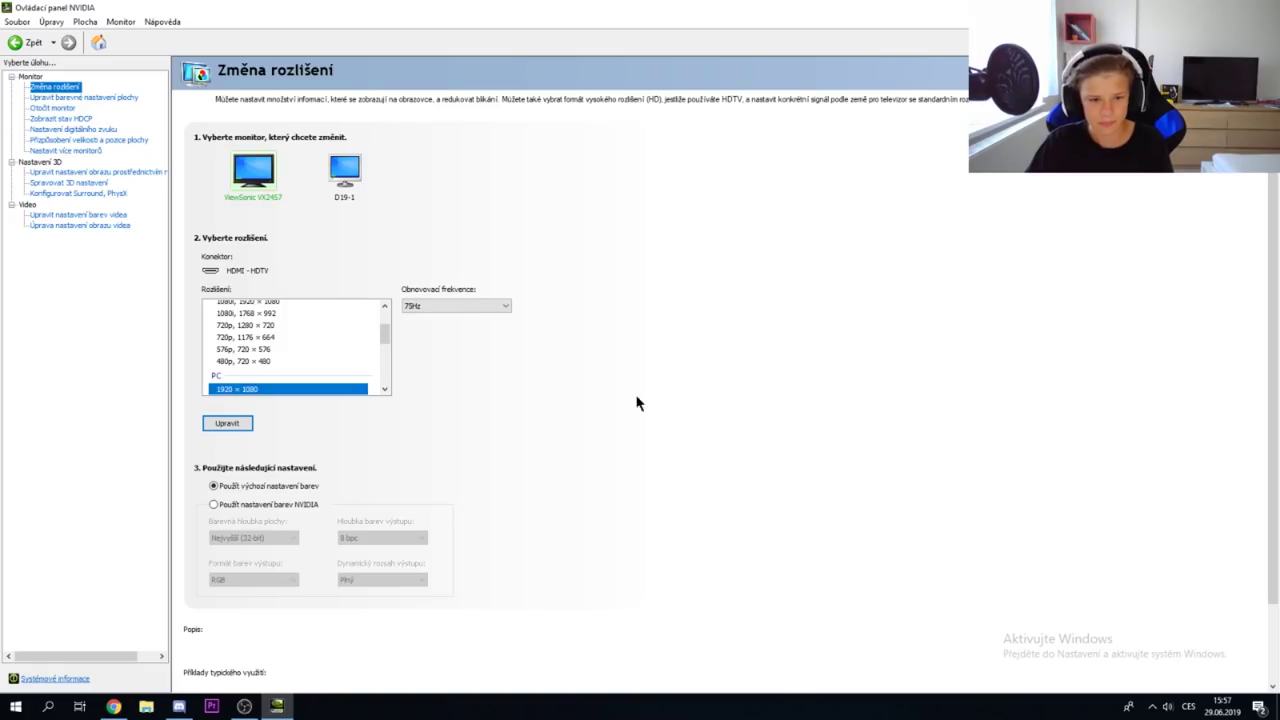
- Examine the custom resolution form's horizontal pixels, vertical lines and refresh rate fields, leaving it without creating a resolution and closing the customization dialog
{"action": "left_click", "coordinate": [222, 424]}
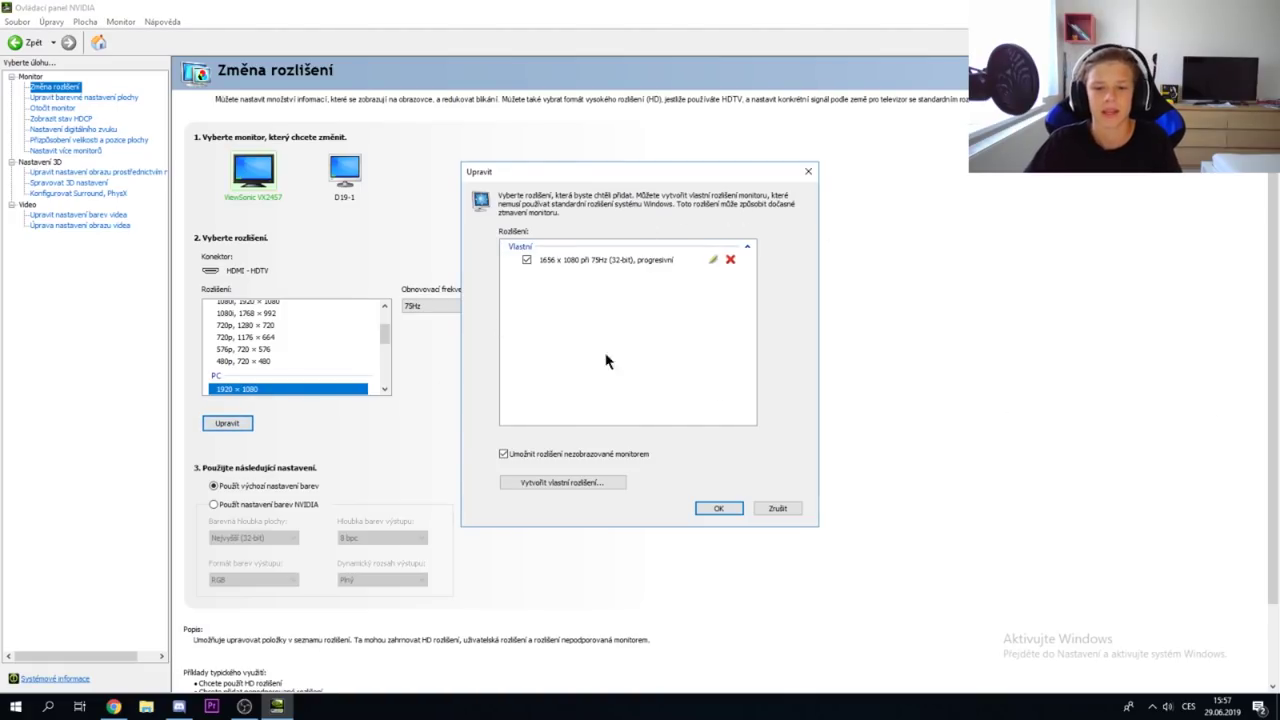
{"action": "left_click", "coordinate": [574, 483]}
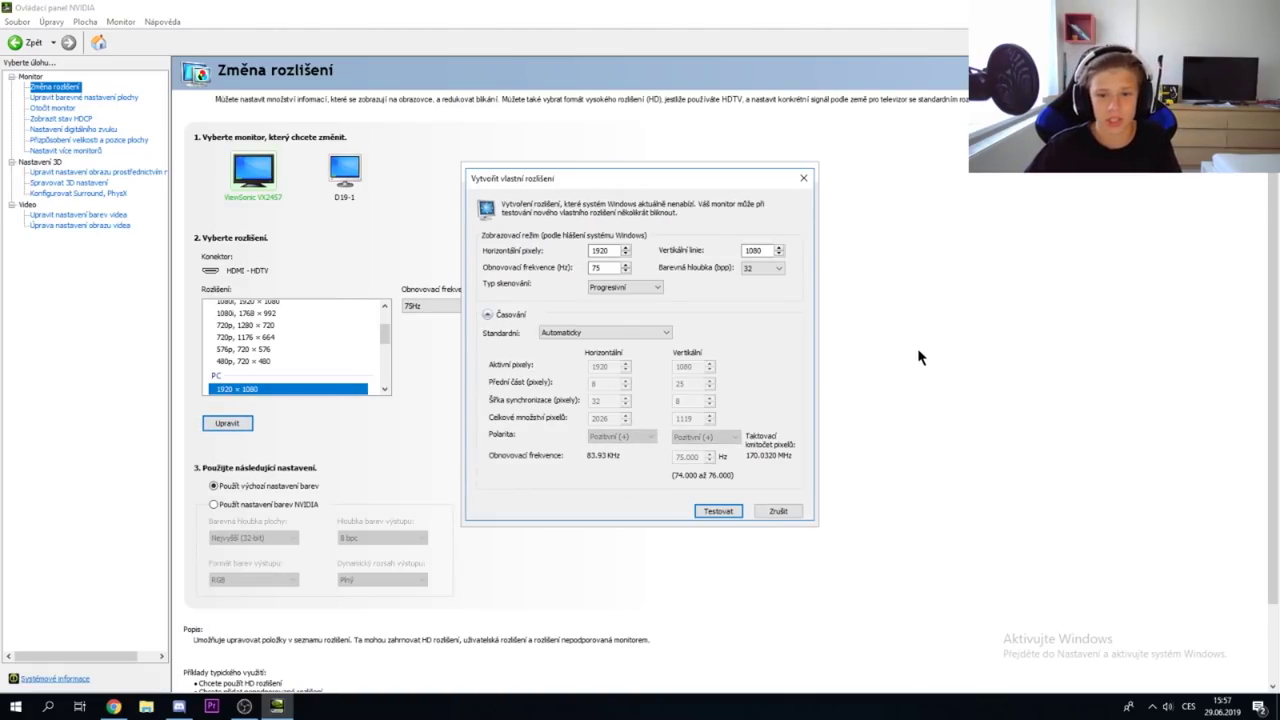
{"action": "left_click", "coordinate": [605, 251]}
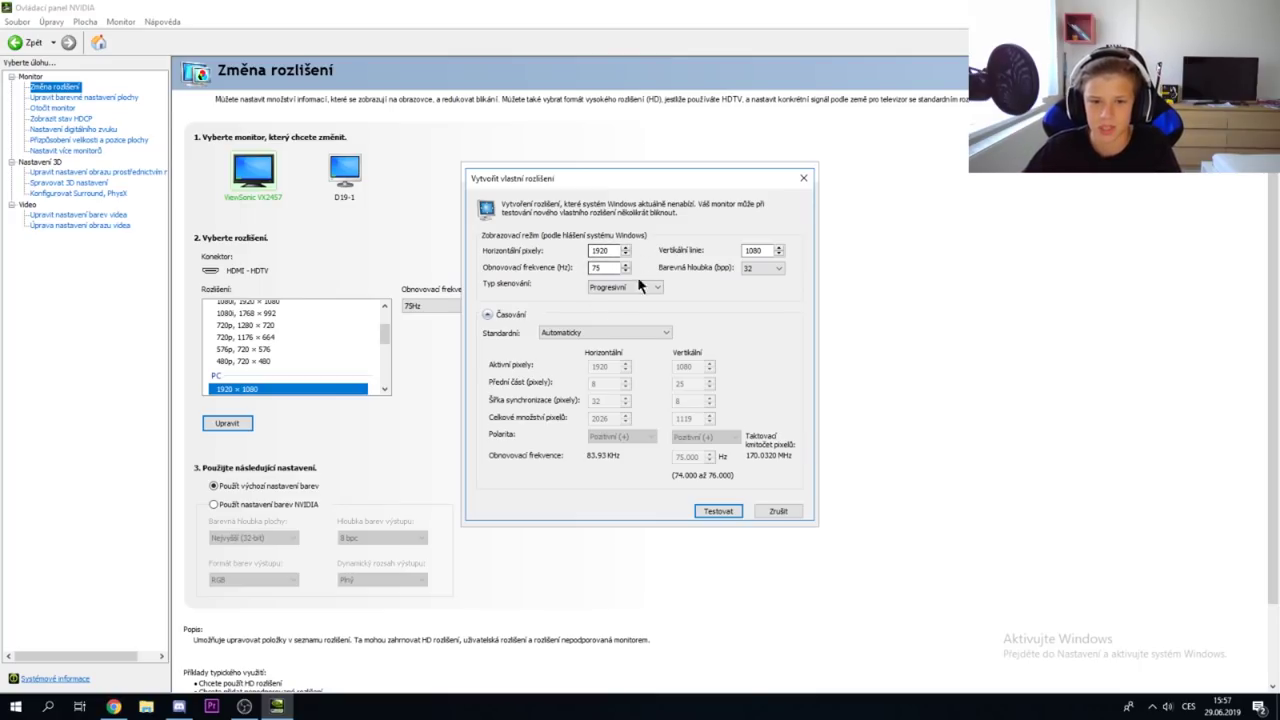
{"action": "left_click", "coordinate": [795, 512]}
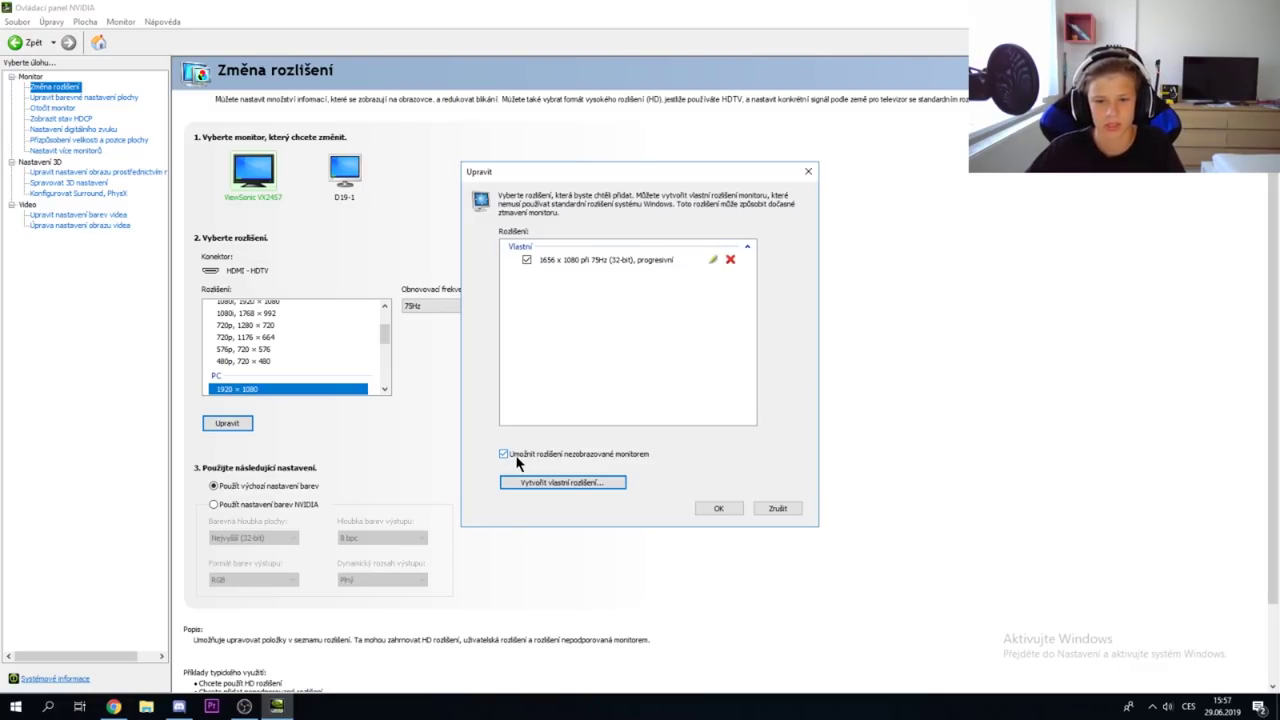
{"action": "left_click", "coordinate": [719, 509]}
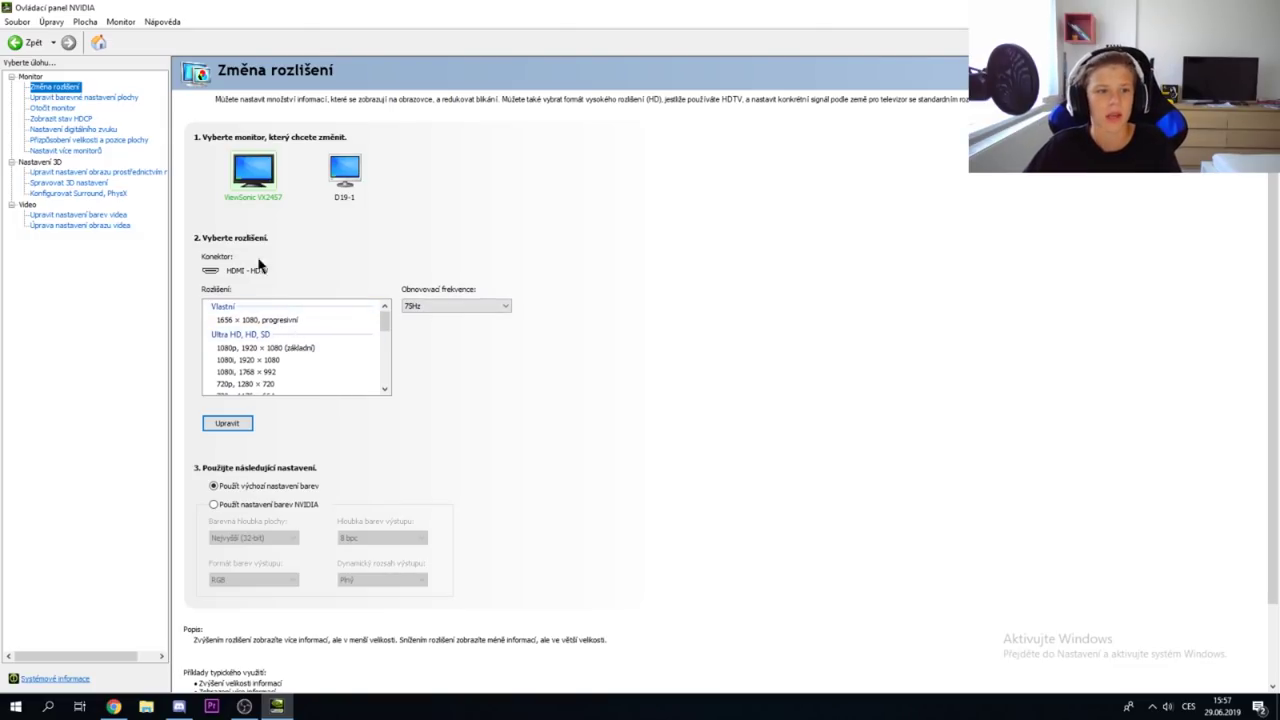
- Review the monitor's scaling settings on the desktop size and position page and close the control panel
{"action": "left_click", "coordinate": [100, 140]}
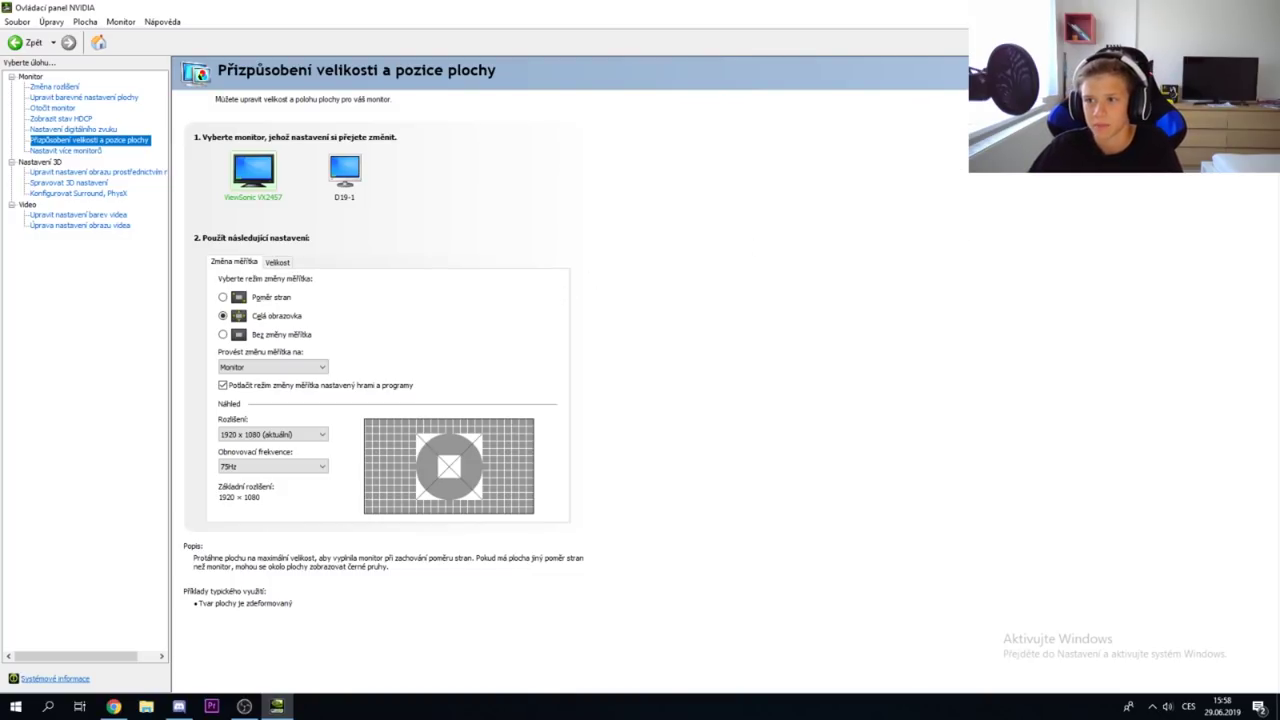
{"action": "key", "text": "alt+F4"}
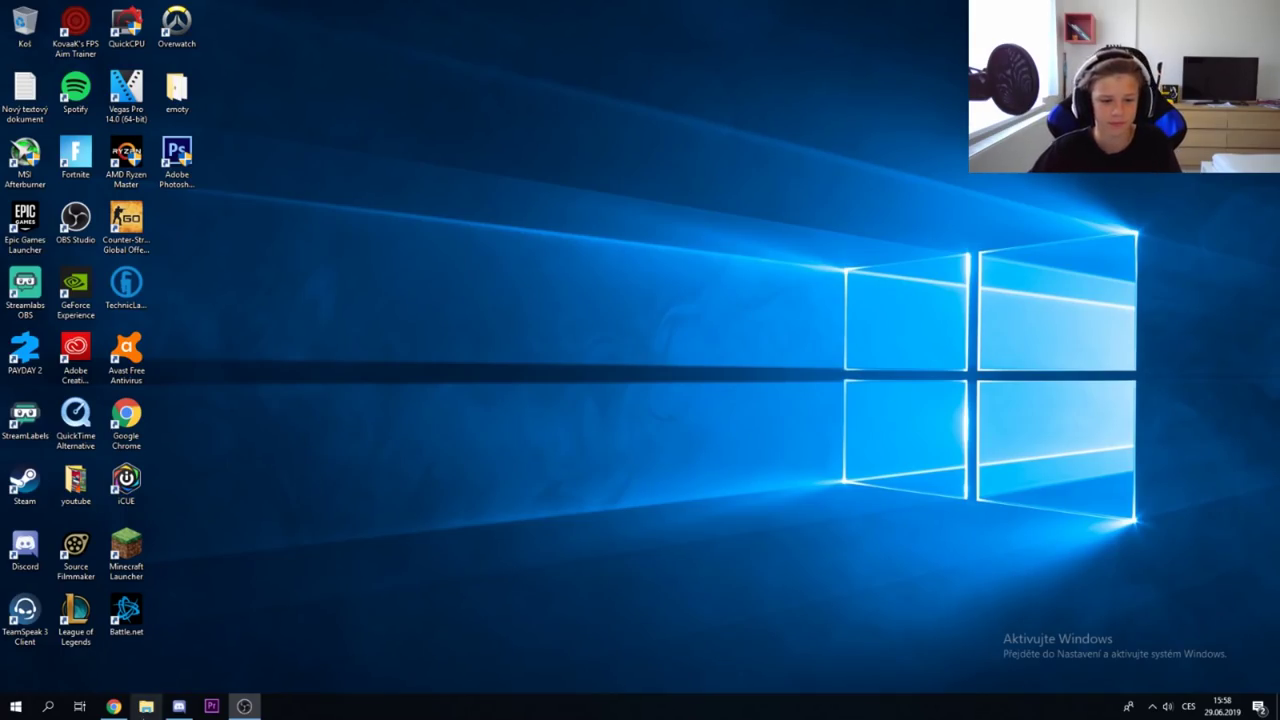
- In File Explorer, browse from the FortniteGame folder through Saved and Config to the WindowsClient folder
{"action": "left_click", "coordinate": [146, 706]}
{"action": "left_click", "coordinate": [398, 366]}
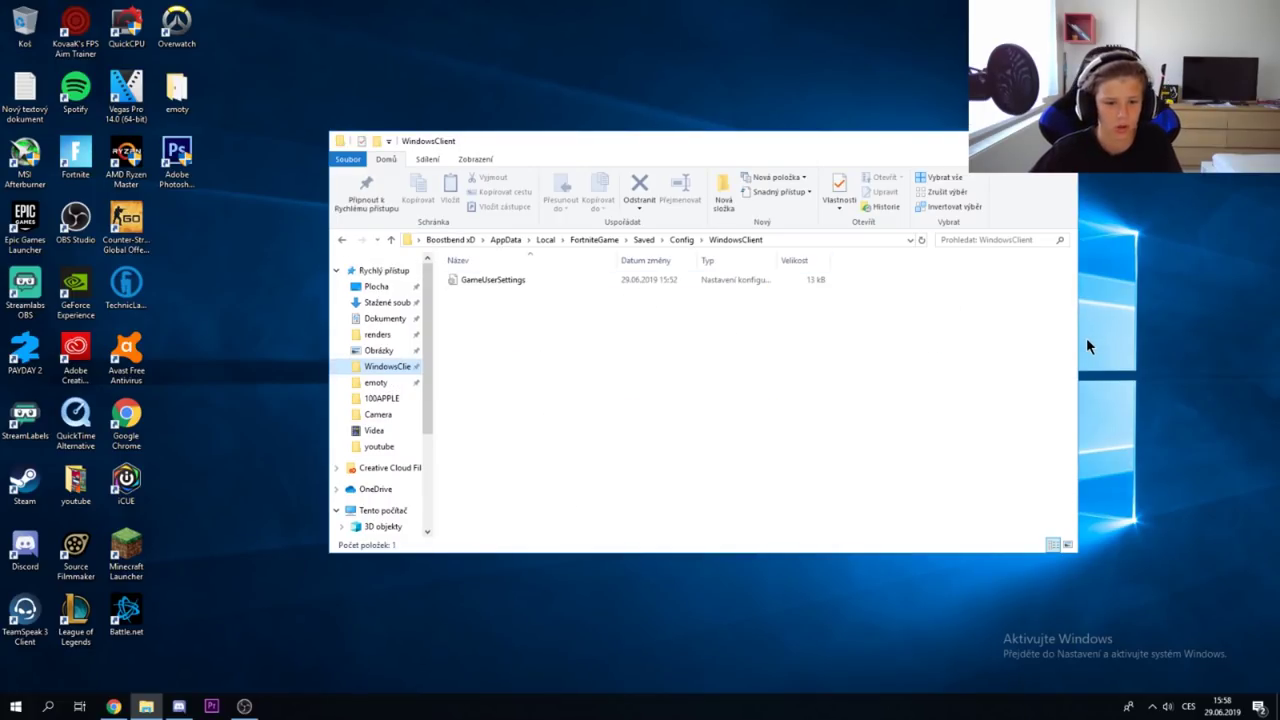
{"action": "left_click", "coordinate": [570, 241]}
{"action": "double_click", "coordinate": [490, 279]}
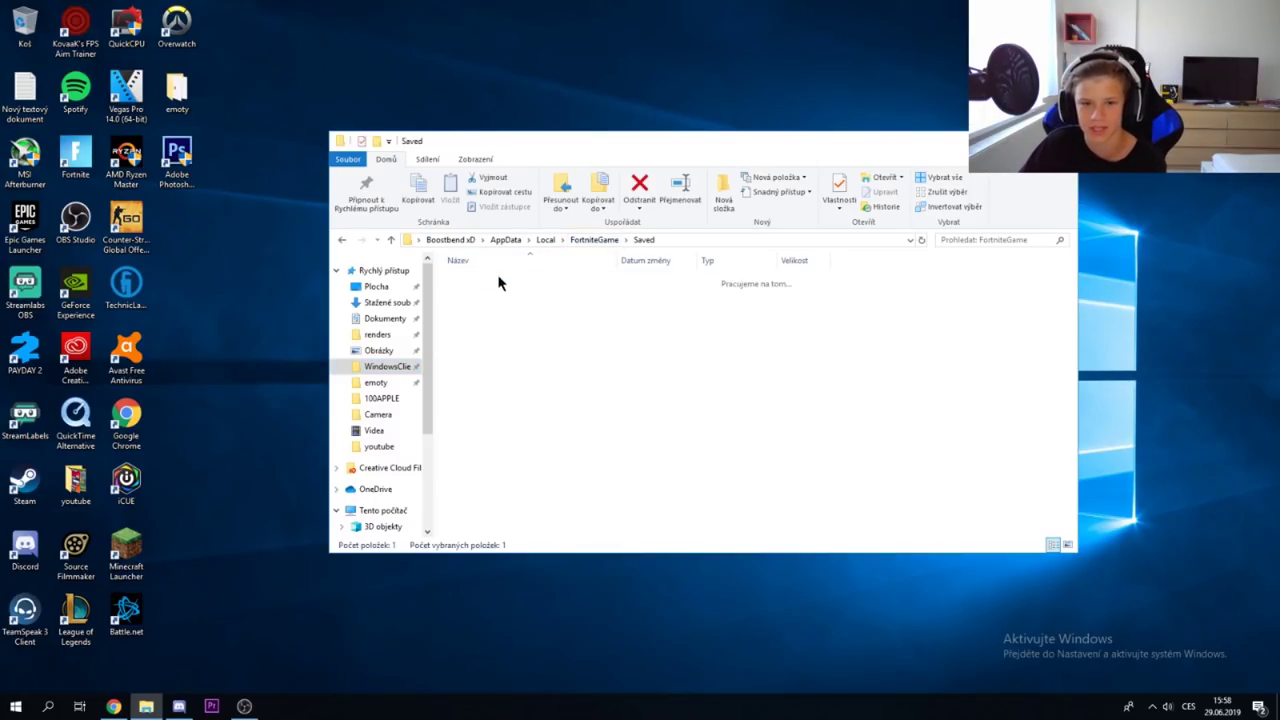
{"action": "double_click", "coordinate": [510, 293]}
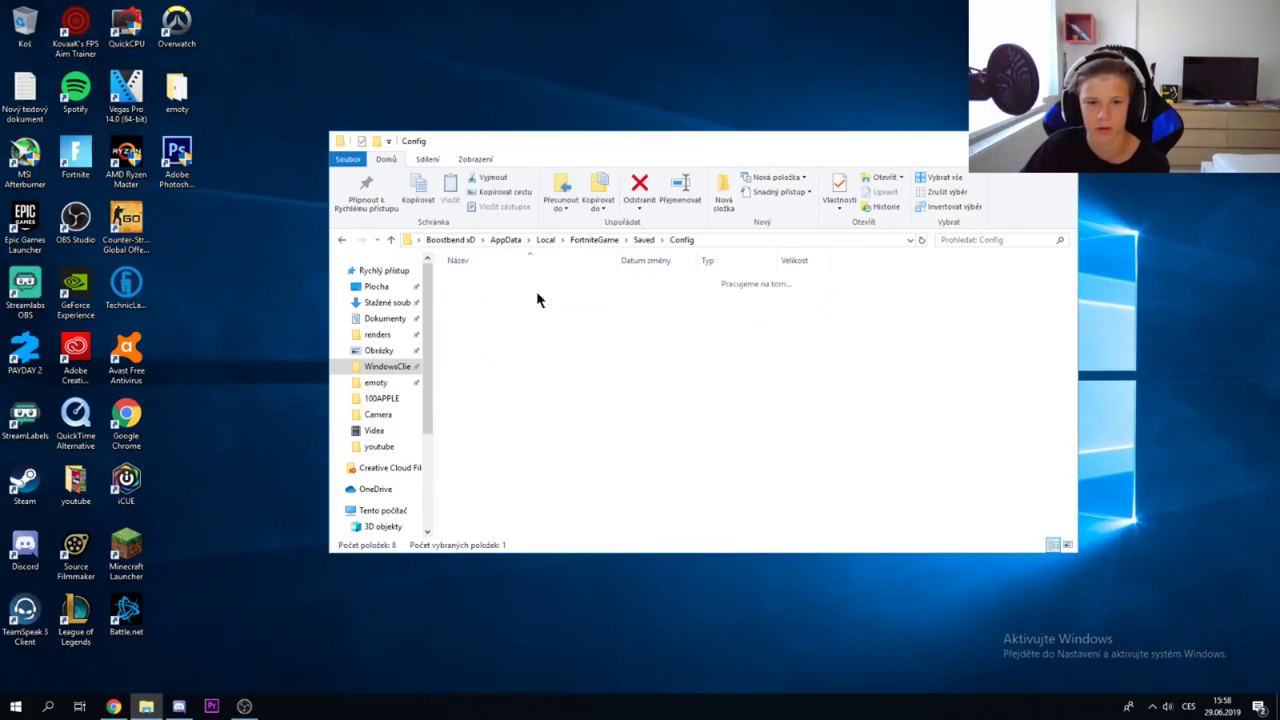
{"action": "double_click", "coordinate": [563, 294]}
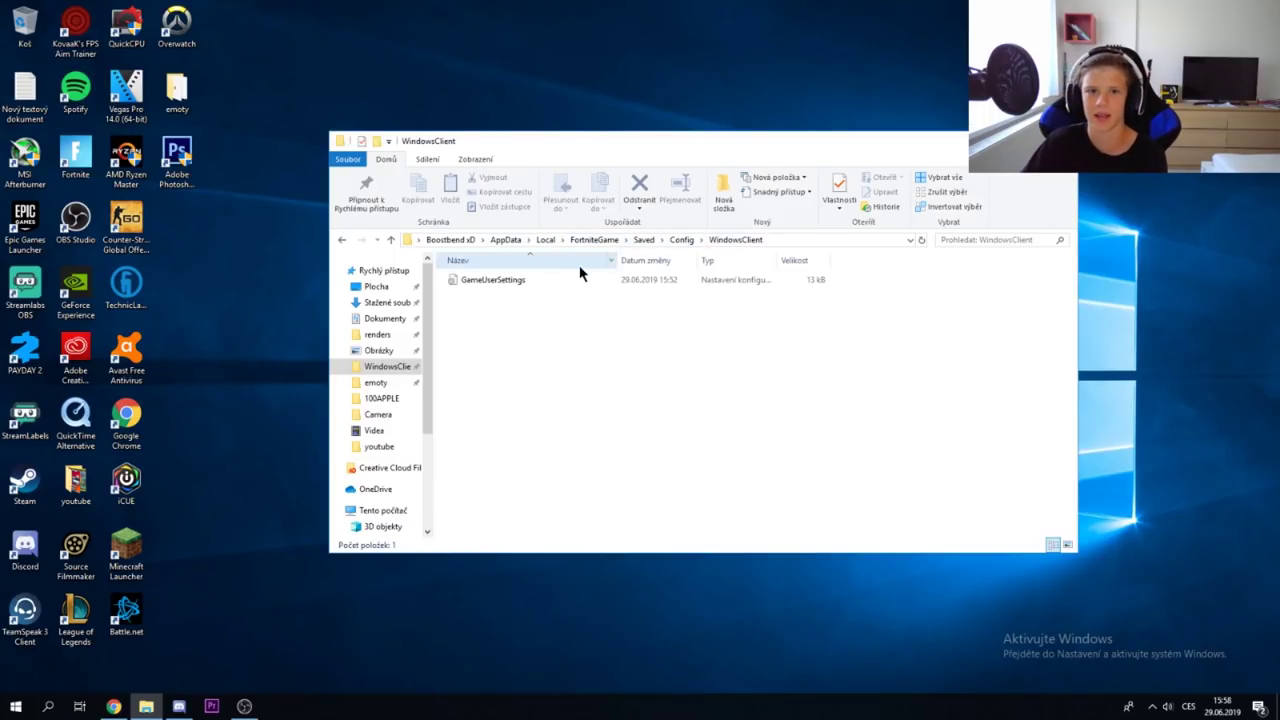
- Open the GameUserSettings file in Notepad and locate the ResolutionSizeX and ResolutionSizeY lines
{"action": "double_click", "coordinate": [489, 280]}
{"action": "scroll", "coordinate": [490, 287], "scroll_direction": "down", "scroll_amount": 20}
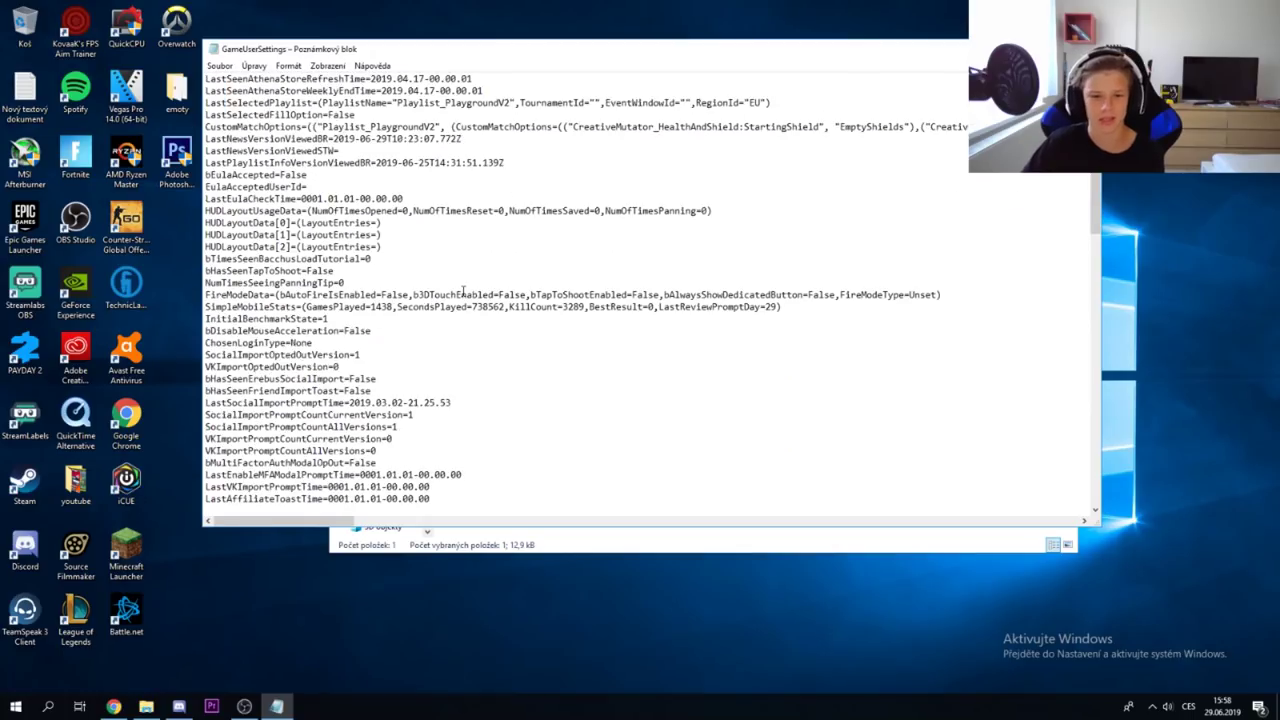
{"action": "scroll", "coordinate": [496, 291], "scroll_direction": "down", "scroll_amount": 1}
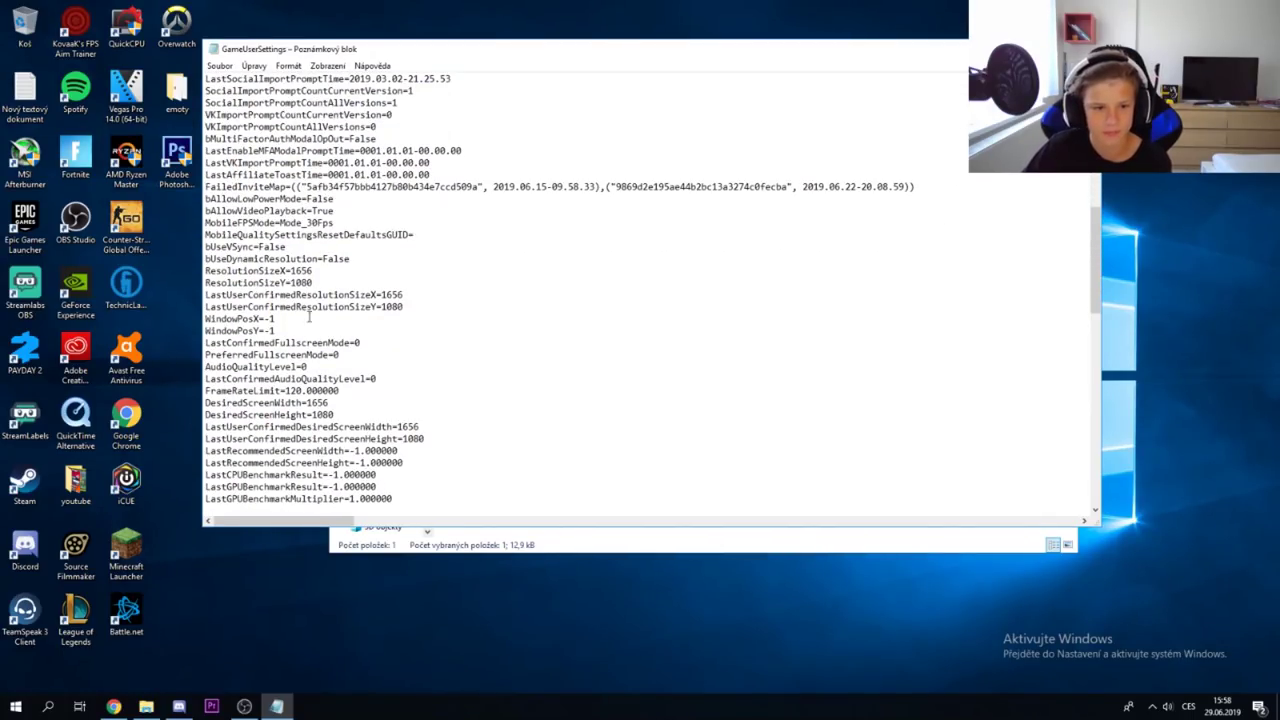
- Examine the resolution and desired screen size values in GameUserSettings, then close the file and its folder window
{"action": "left_click_drag", "start_coordinate": [224, 295], "coordinate": [336, 295]}
{"action": "left_click", "coordinate": [446, 264]}
{"action": "double_click", "coordinate": [396, 295]}
{"action": "left_click", "coordinate": [386, 273]}
{"action": "double_click", "coordinate": [304, 271]}
{"action": "left_click", "coordinate": [390, 272]}
{"action": "mouse_move", "coordinate": [316, 271]}
{"action": "left_mouse_down"}
{"action": "mouse_move", "coordinate": [286, 271]}
{"action": "mouse_move", "coordinate": [312, 271]}
{"action": "mouse_move", "coordinate": [298, 271]}
{"action": "left_mouse_up"}
{"action": "left_click", "coordinate": [290, 271]}
{"action": "left_click", "coordinate": [320, 271]}
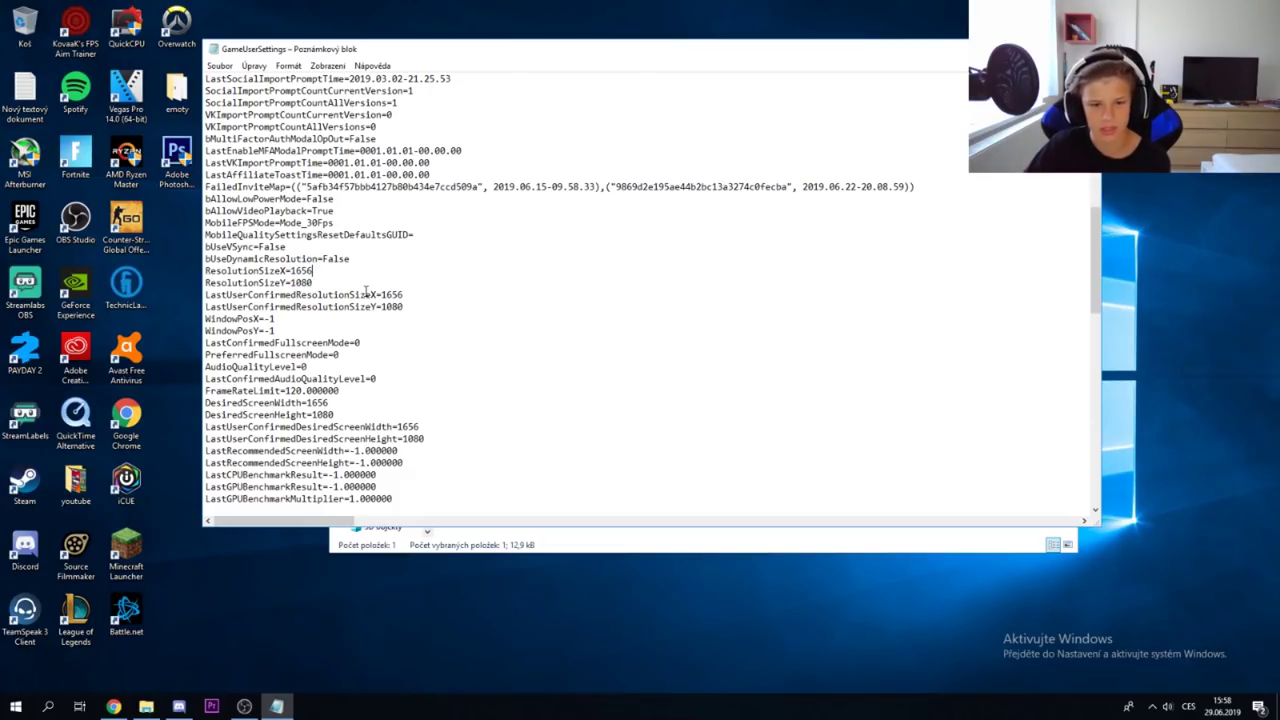
{"action": "left_click", "coordinate": [424, 438]}
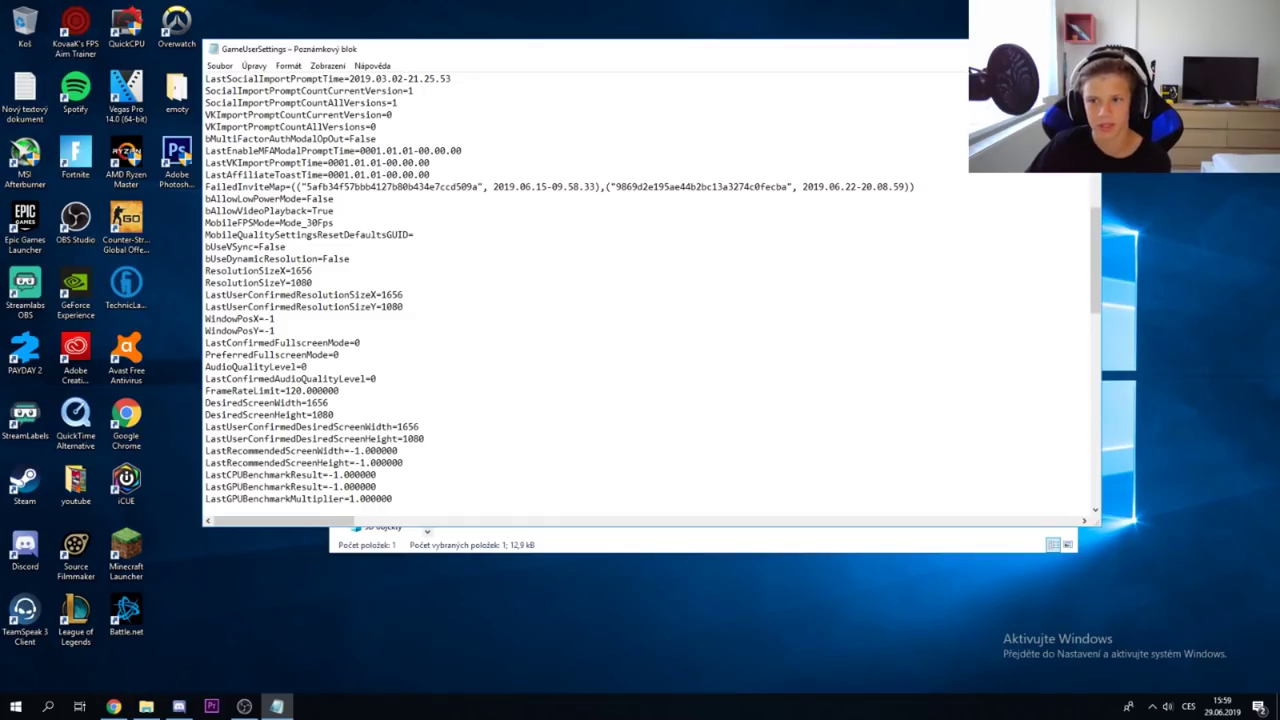
{"action": "key", "text": "alt+F4"}
{"action": "key", "text": "alt+F4"}
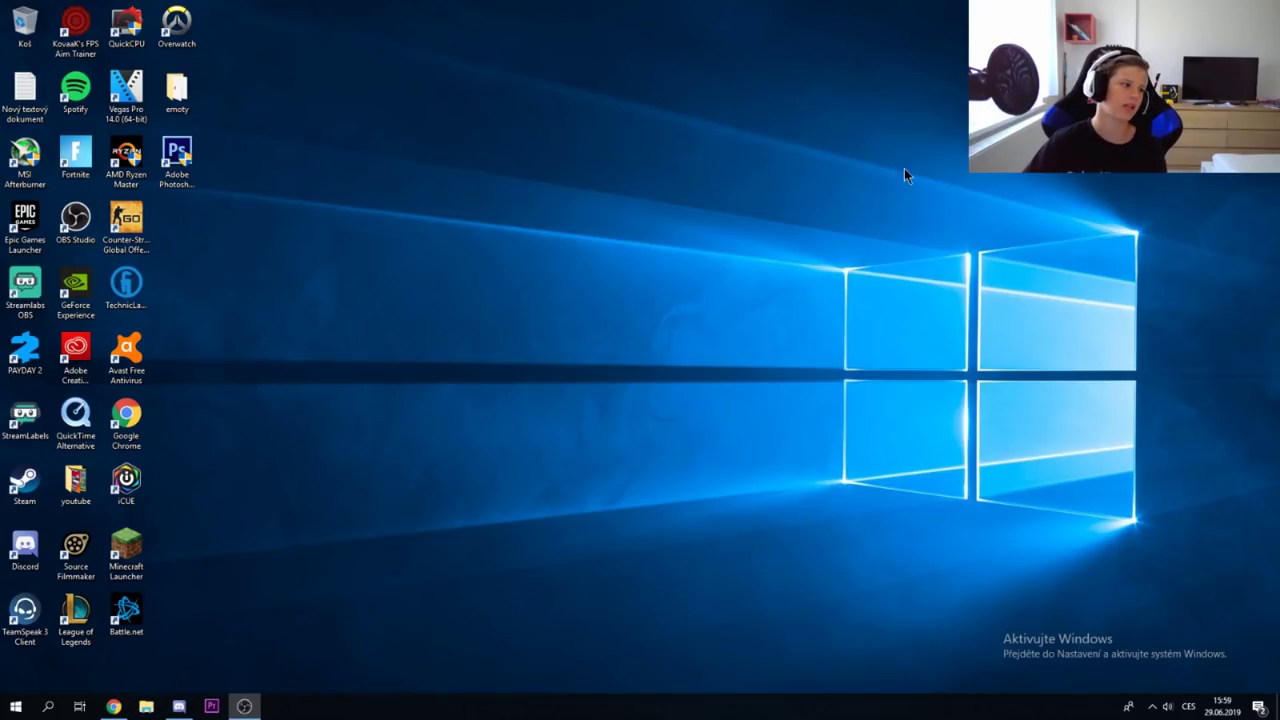